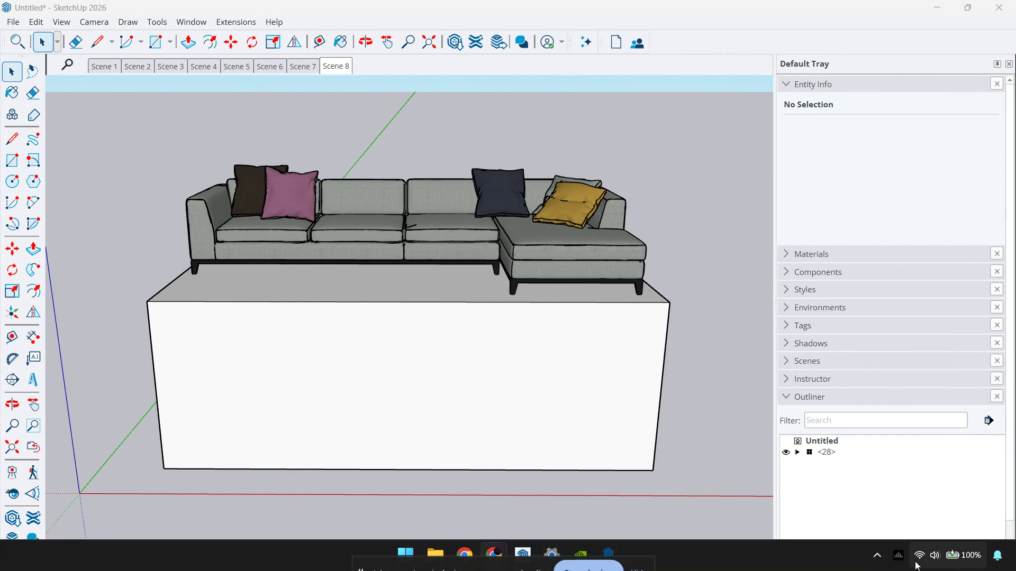
Switch to the NVIDIA app and check for updates to the Game Ready Driver
left_click(876, 553)
left_click(829, 515)
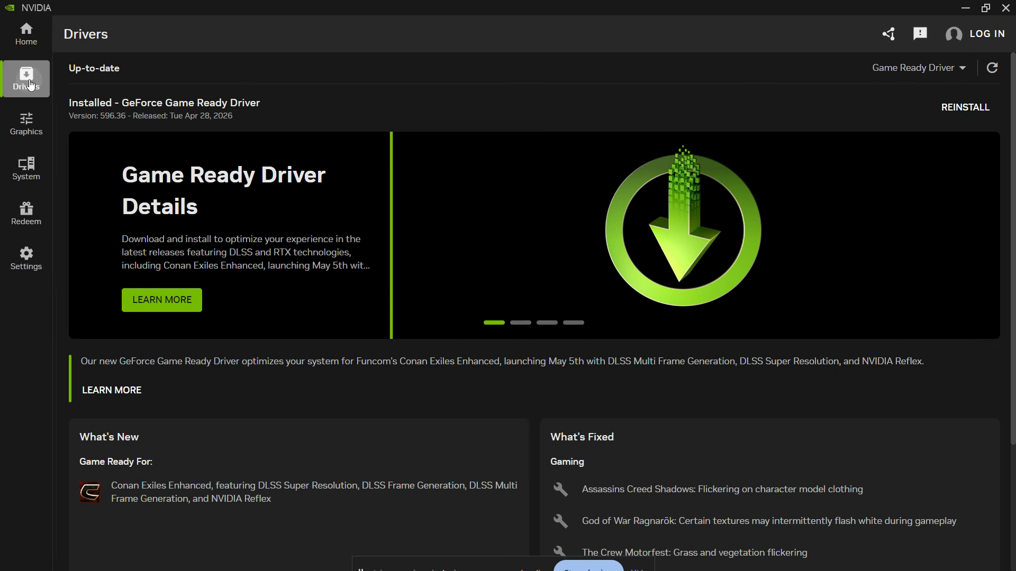
left_click(992, 69)
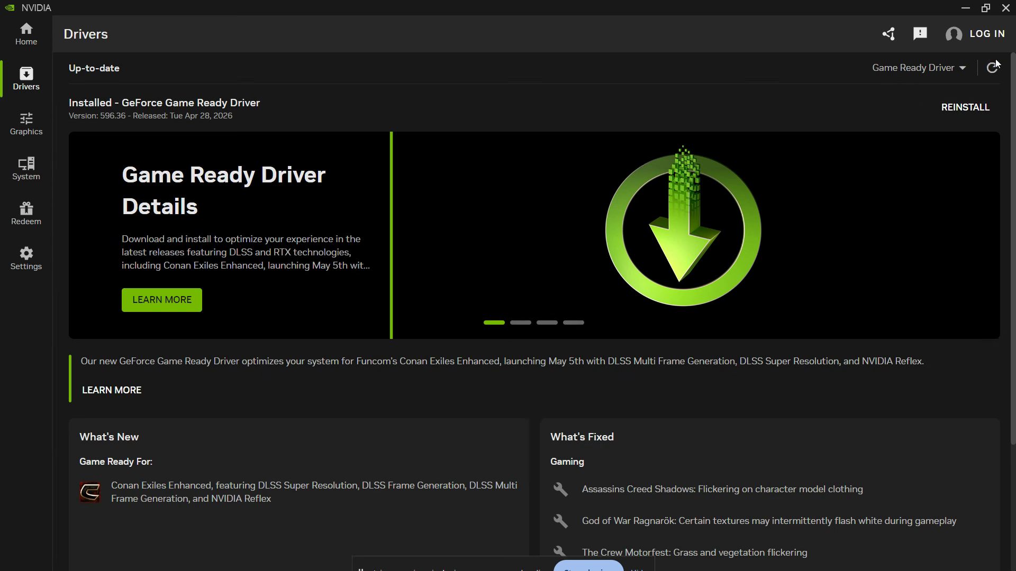
Switch to Chrome, examine the Manual Driver Search on NVIDIA's GeForce drivers page, and close the browser window
mouse_move(667, 570)
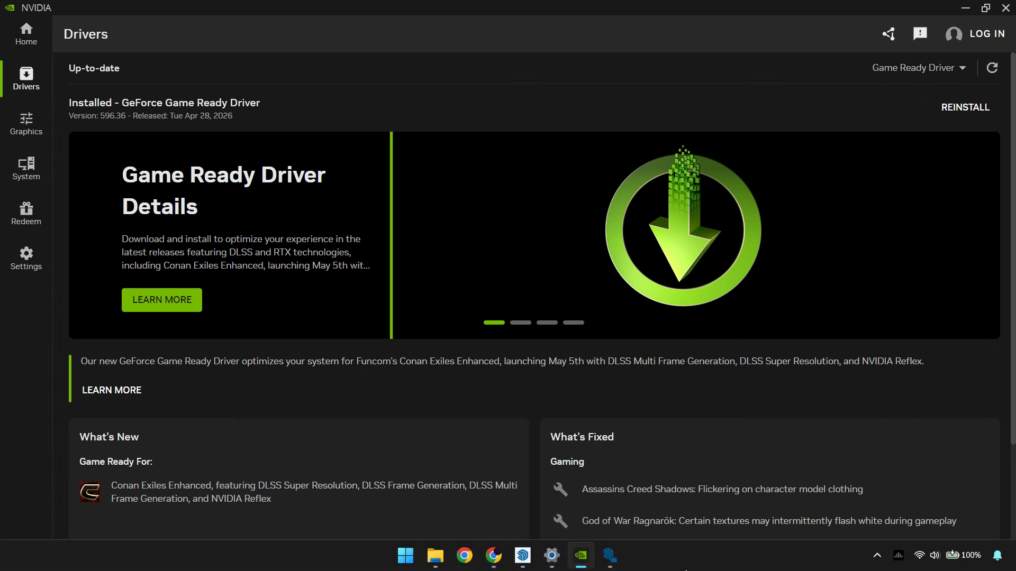
right_click(465, 555)
left_click(458, 406)
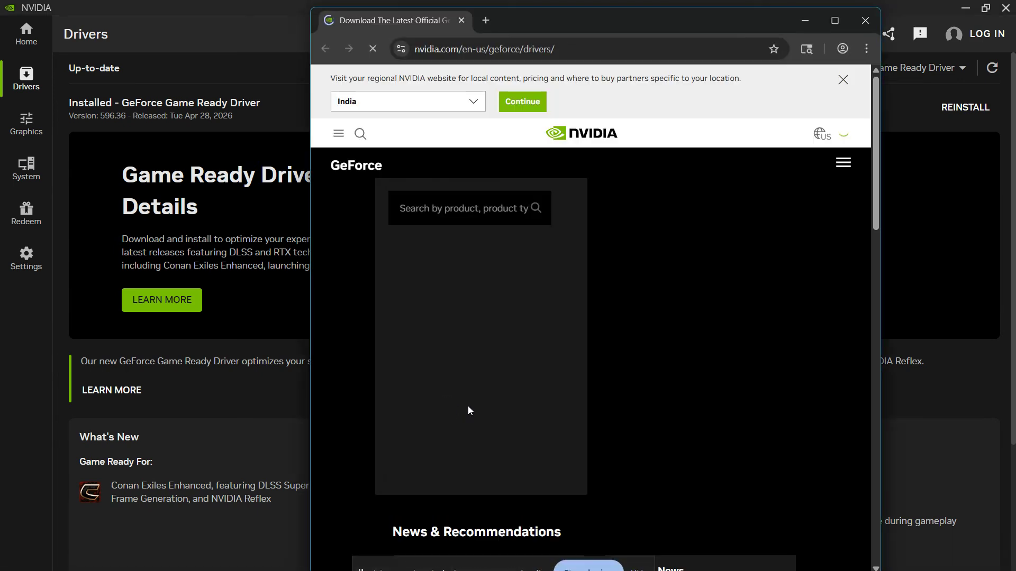
left_click(835, 20)
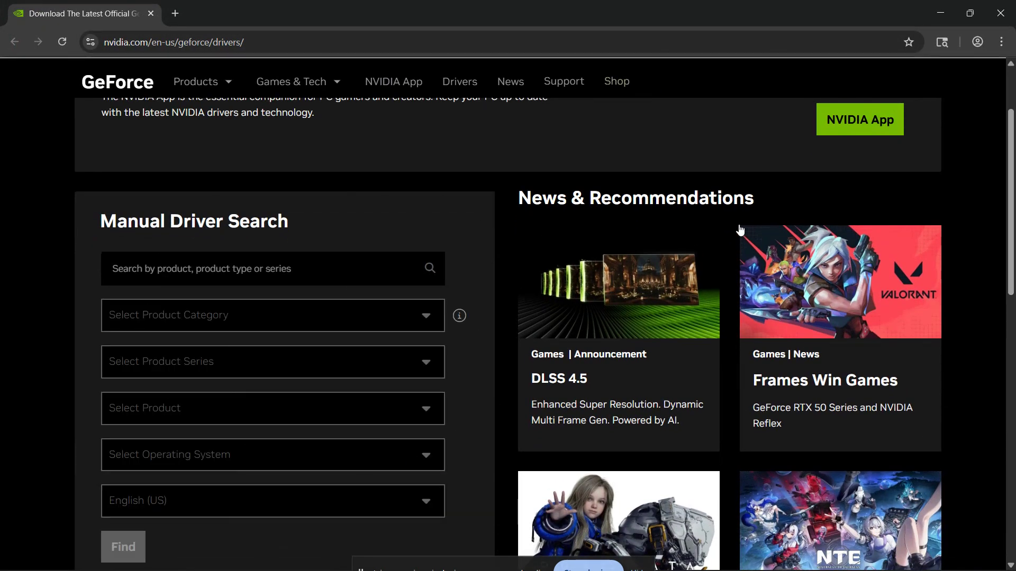
left_click(997, 5)
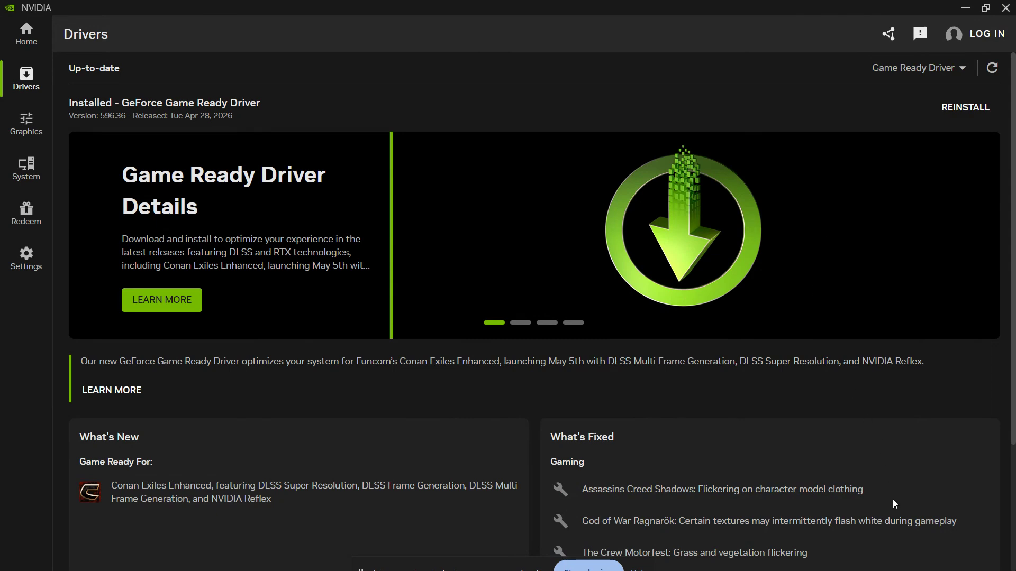
Switch to SketchUp and try disabling the True Bend and Sandbox Tools extensions, discarding the changes and closing the Extension Manager
left_click(522, 555)
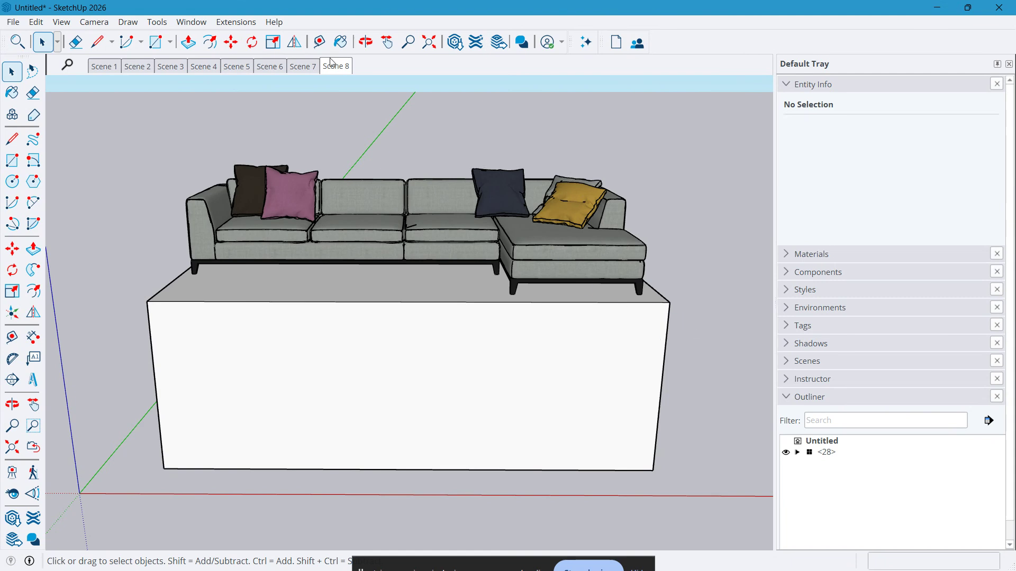
left_click(236, 21)
left_click(236, 55)
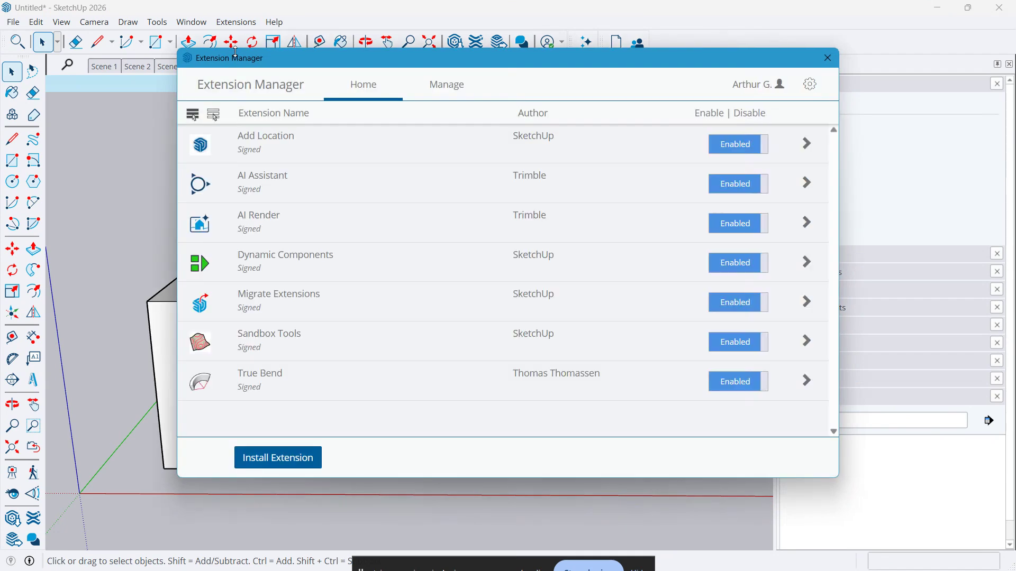
left_click(751, 383)
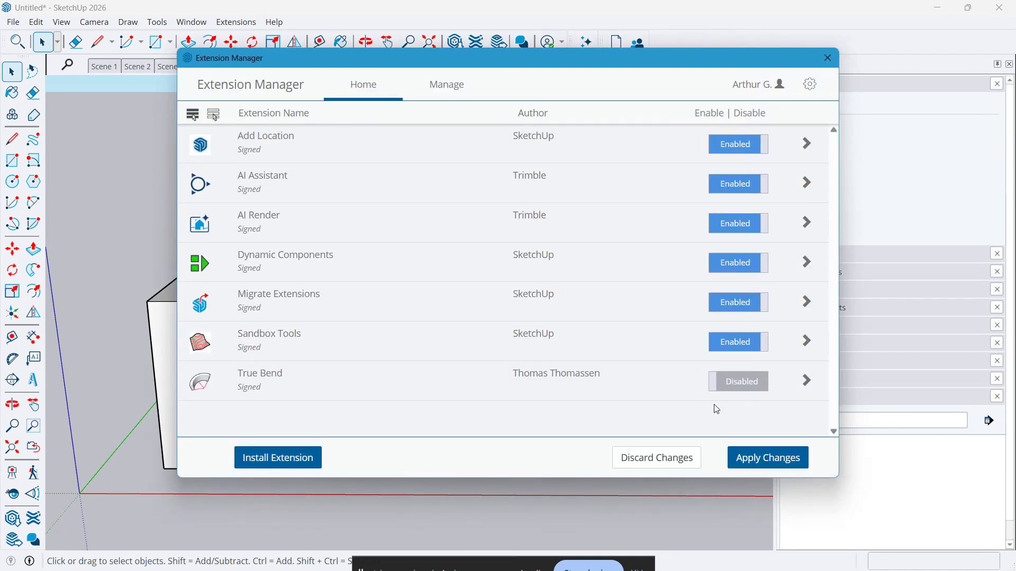
left_click(736, 347)
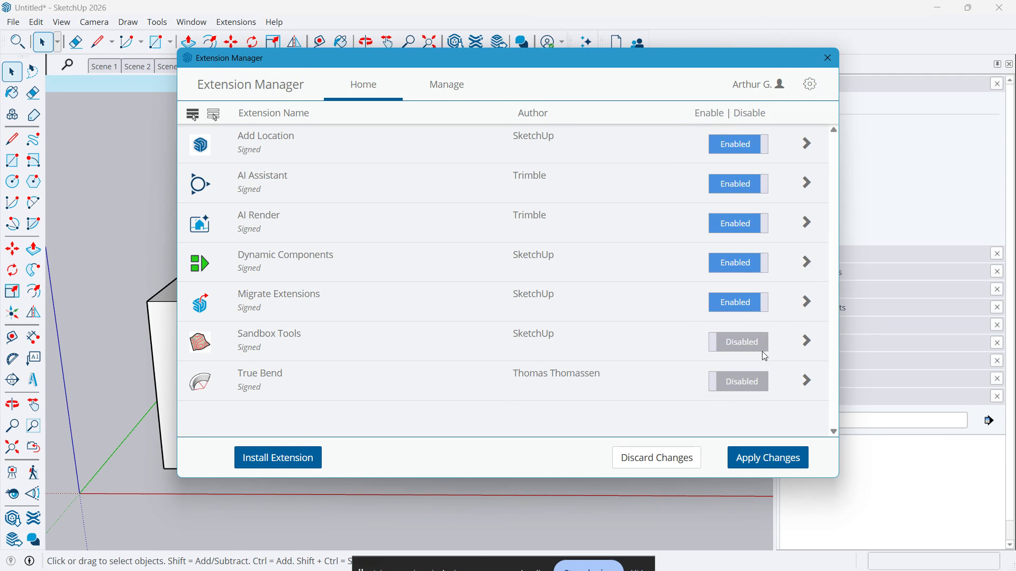
left_click(686, 459)
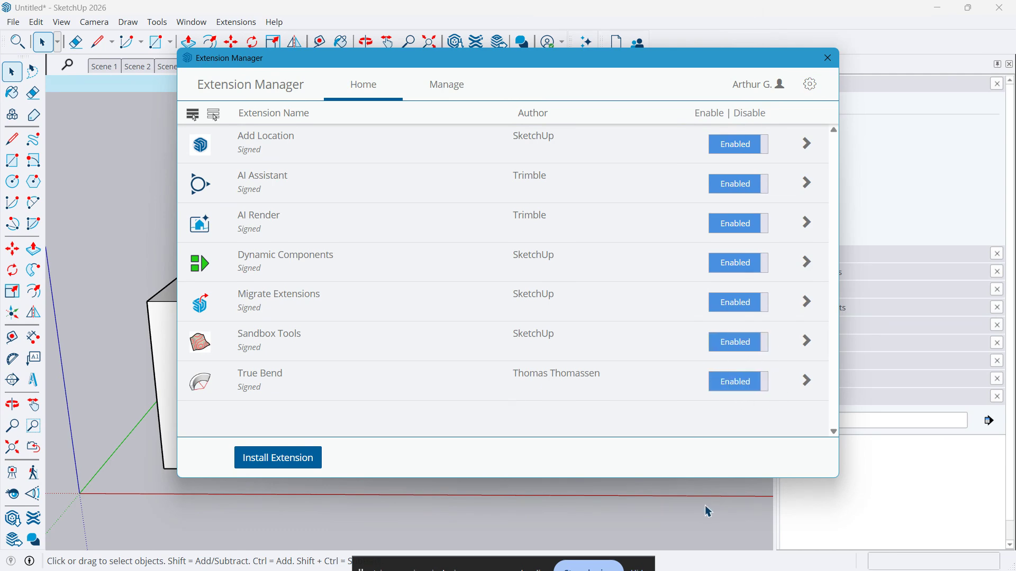
left_click(829, 56)
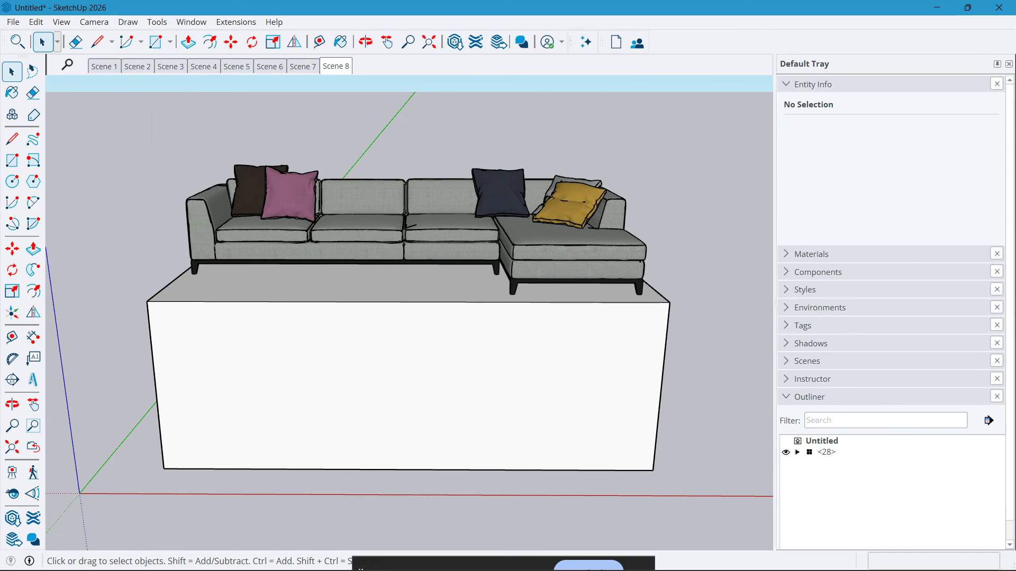
Switch to File Explorer and show the full path of the SketchUp 2026 folder under AppData\Roaming
left_click(442, 564)
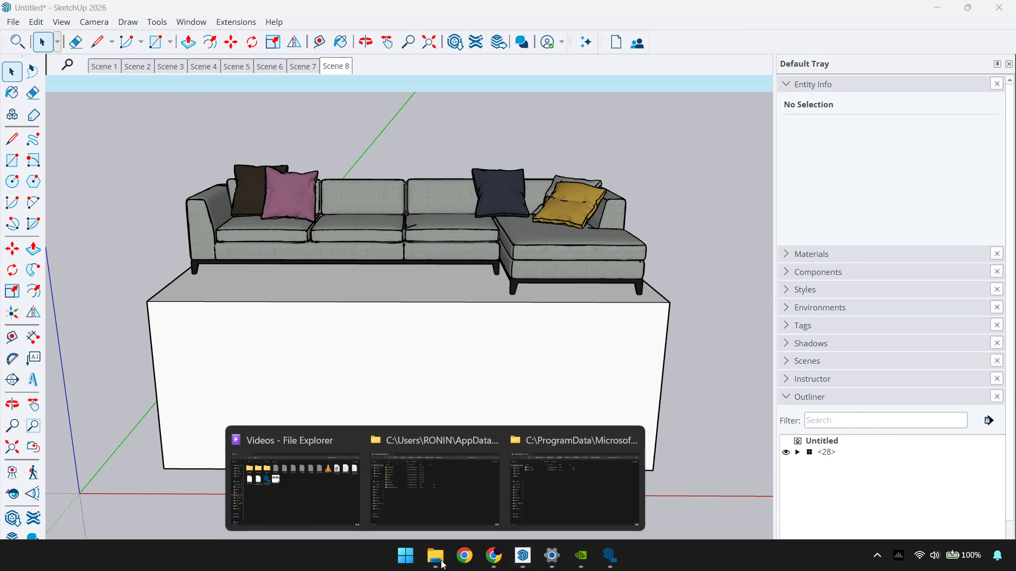
left_click(410, 498)
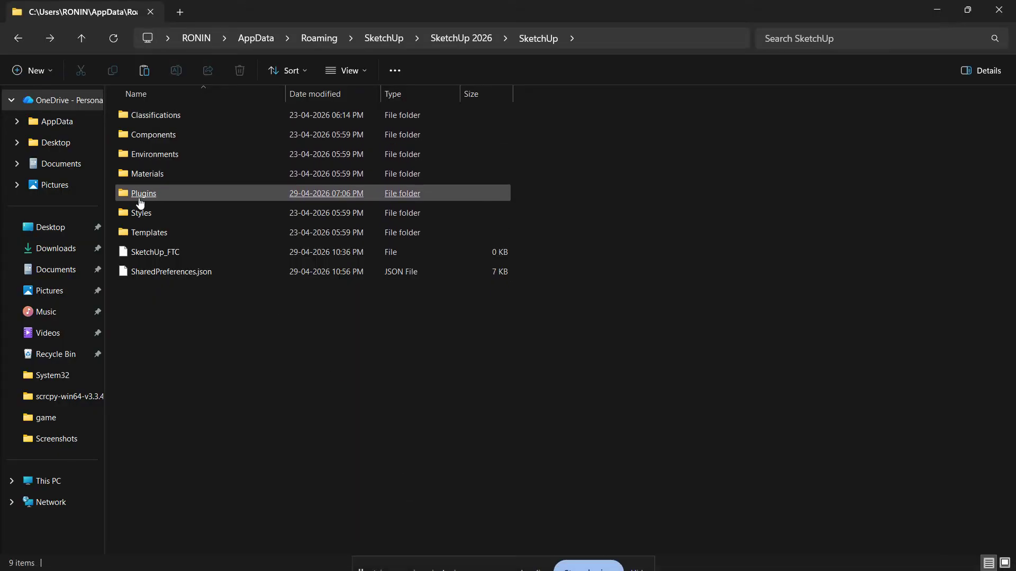
left_click(605, 38)
left_click(533, 37)
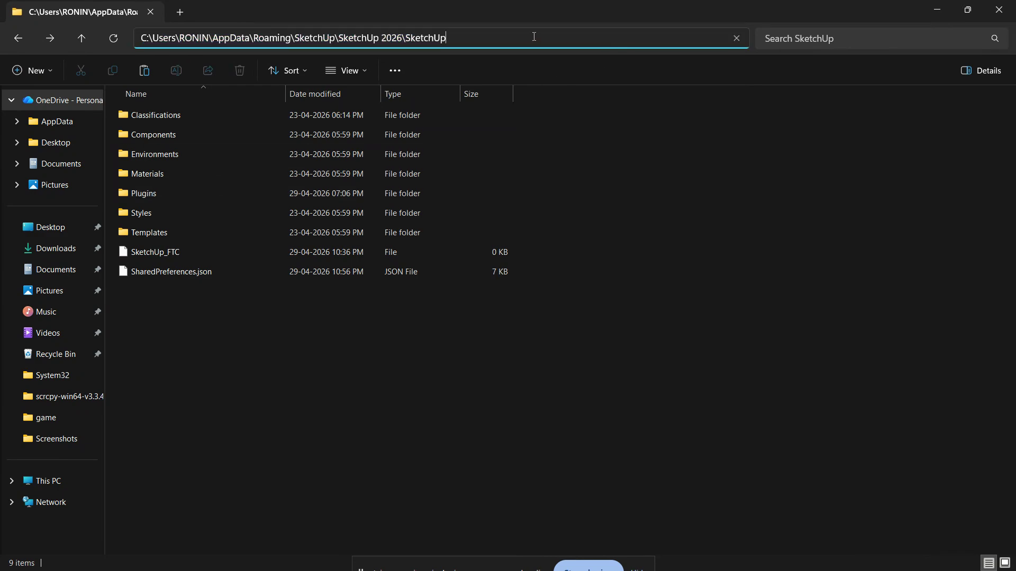
left_click_drag(141, 37, 463, 36)
left_click(462, 36)
Try renaming the Plugins folder to Plugins_backup, and remove the added suffix so it stays Plugins
right_click(137, 196)
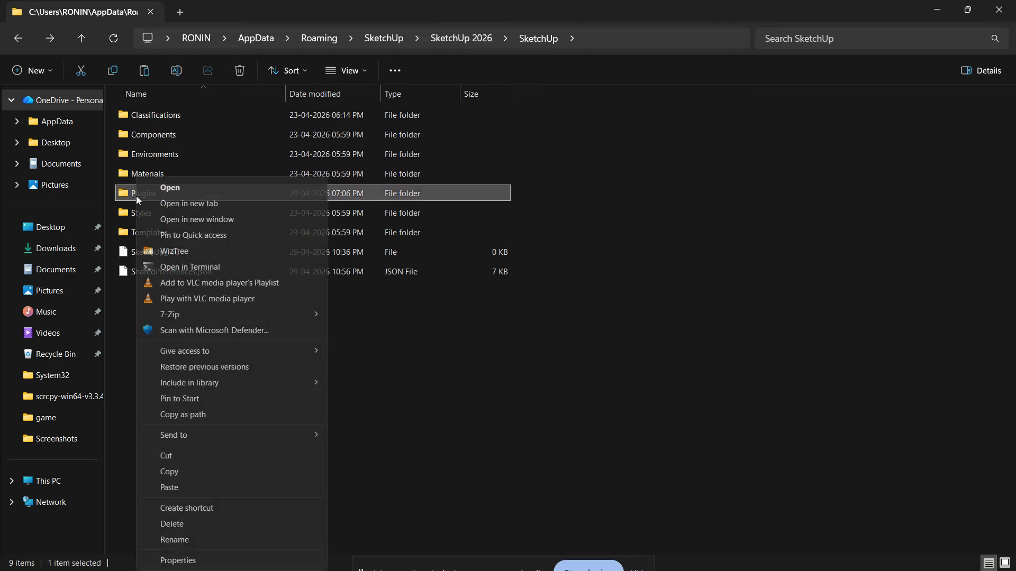
left_click(186, 539)
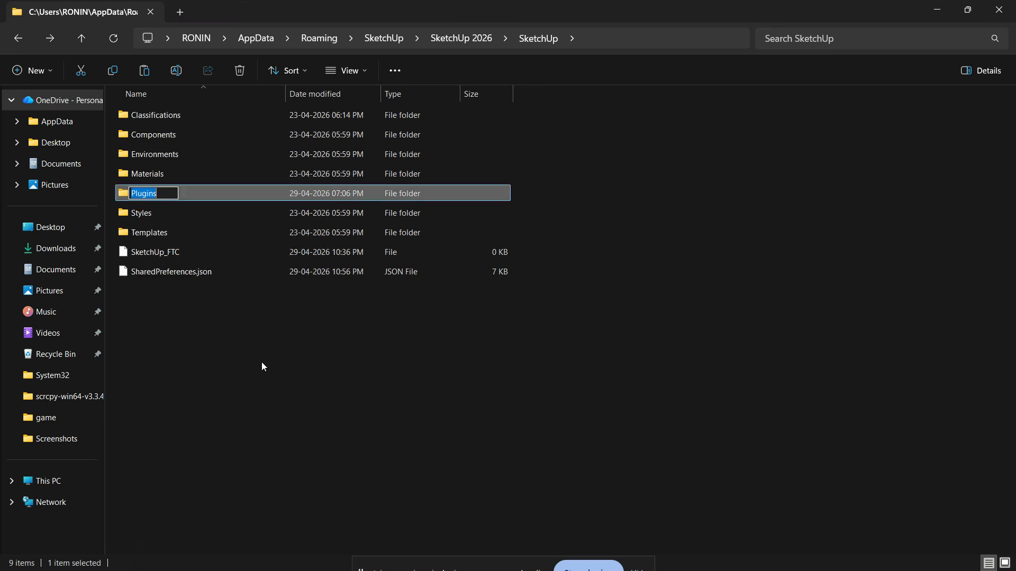
left_click(162, 194)
type("_back")
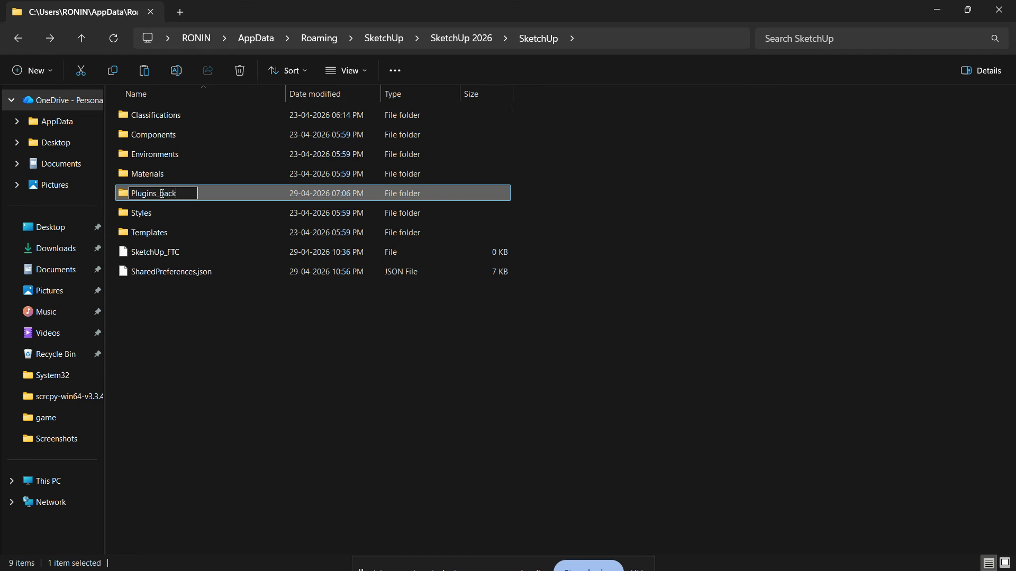
type("up")
key("BackSpace")
key("BackSpace")
key("BackSpace")
key("BackSpace")
key("BackSpace")
key("BackSpace")
key("BackSpace")
key("Return")
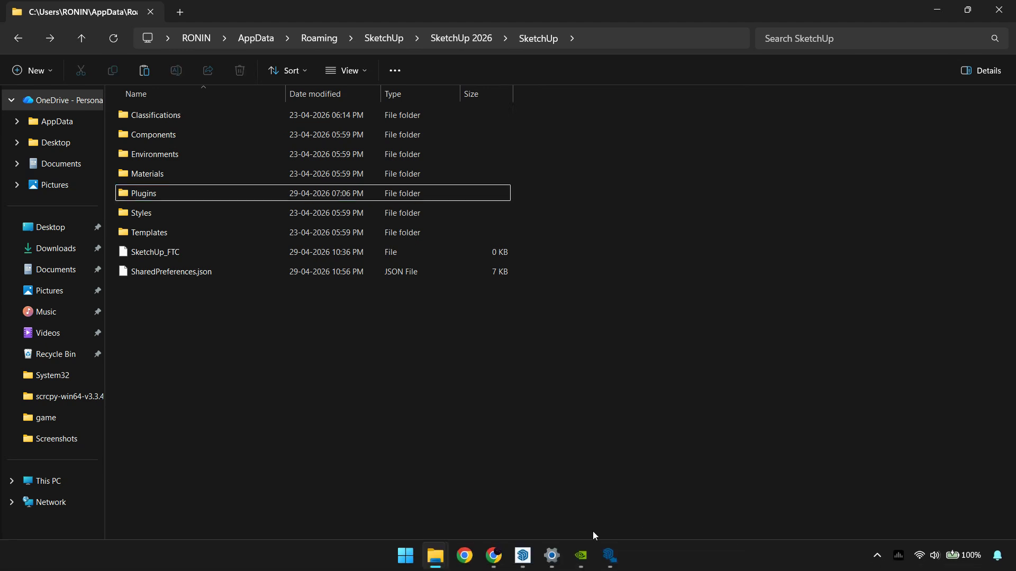
Bring up the SketchUp installer window and inspect the run options for SketchUp-2026-1-256-82.exe in the Videos folder
left_click(552, 556)
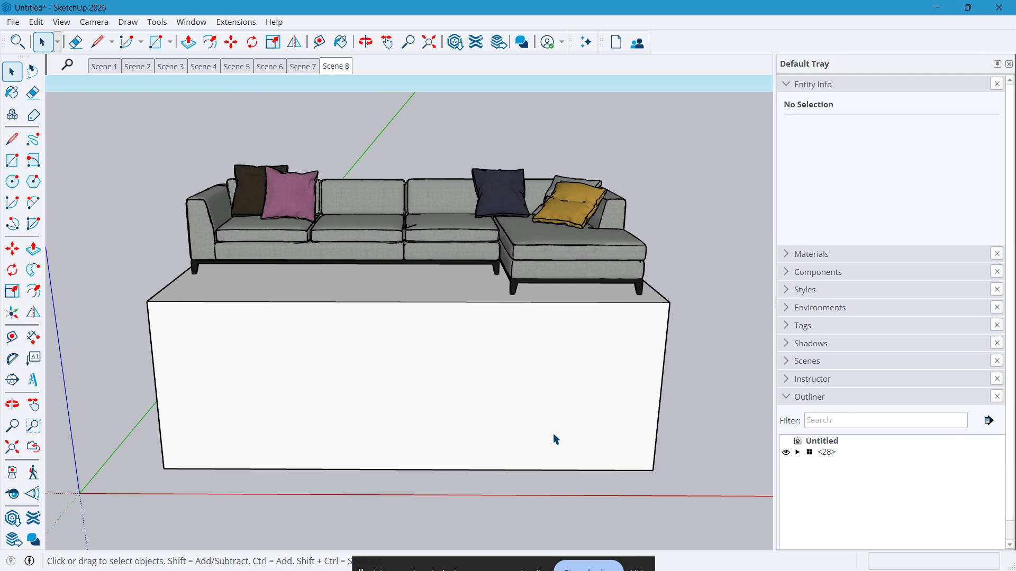
mouse_move(682, 570)
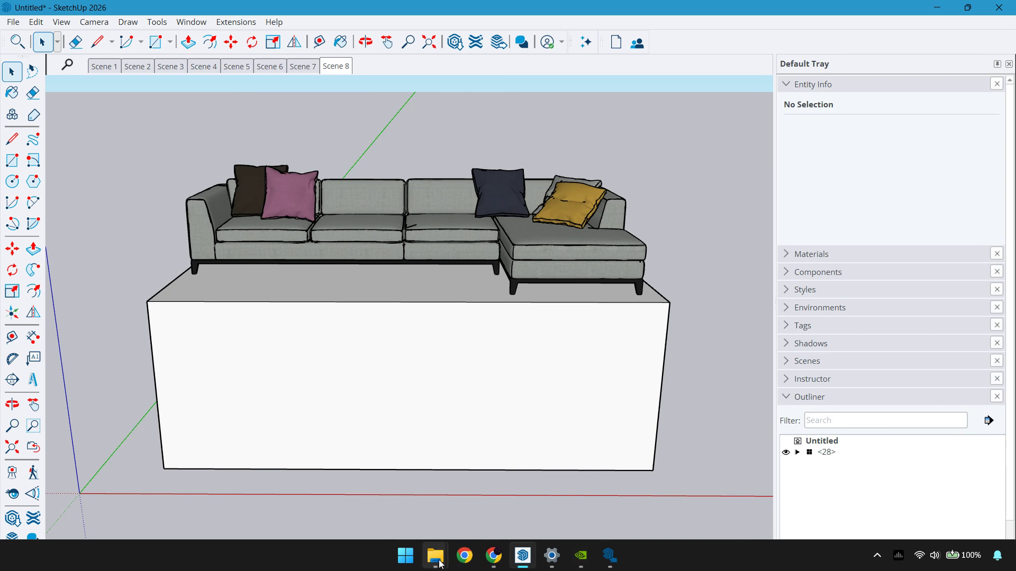
left_click(610, 555)
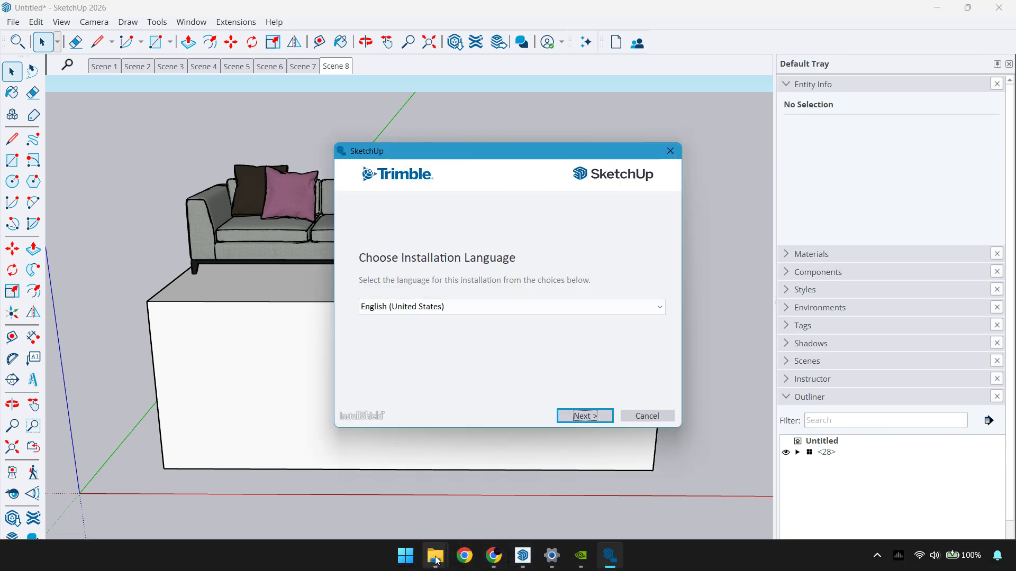
left_click(435, 555)
left_click(313, 503)
left_click(283, 211)
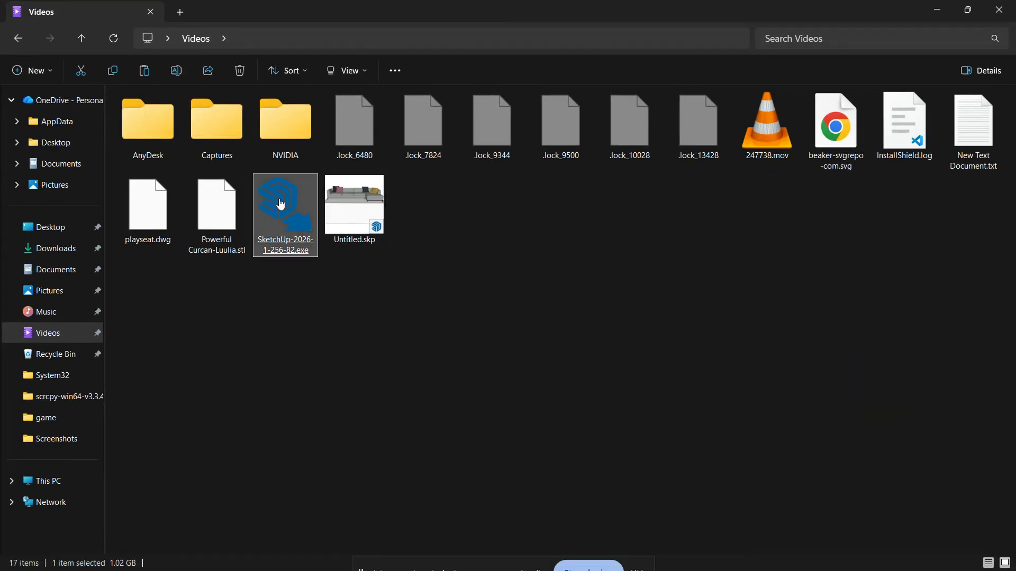
right_click(281, 201)
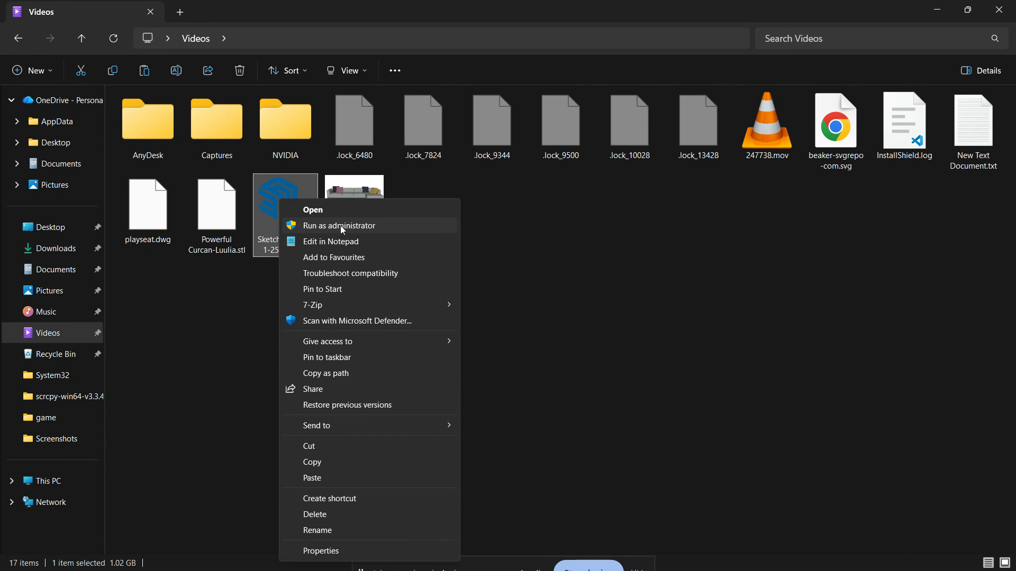
left_click(748, 377)
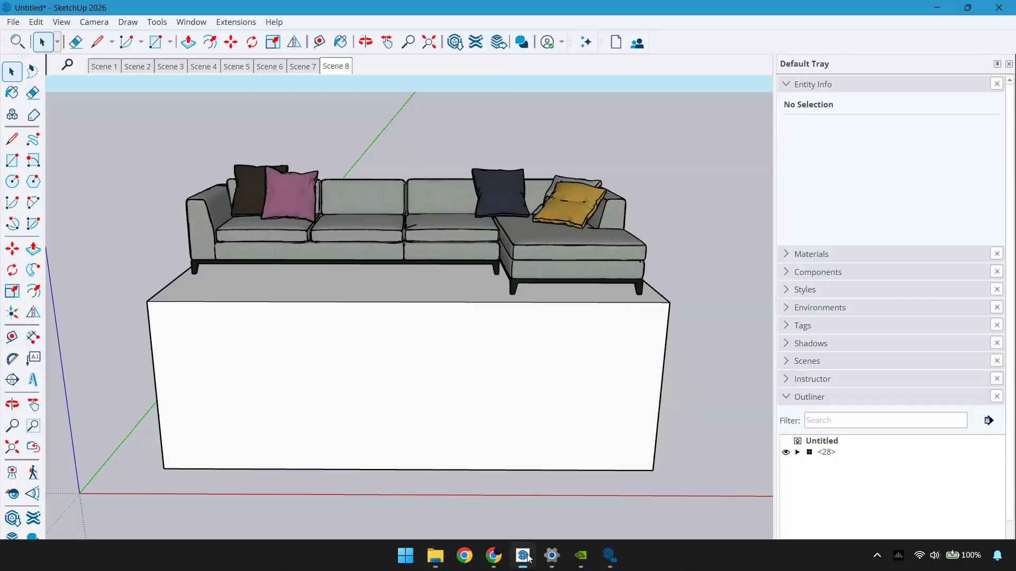
Switch to the NVIDIA app and examine the graphics program settings for SketchUp.exe and the options for adding a program
left_click(524, 558)
left_click(581, 556)
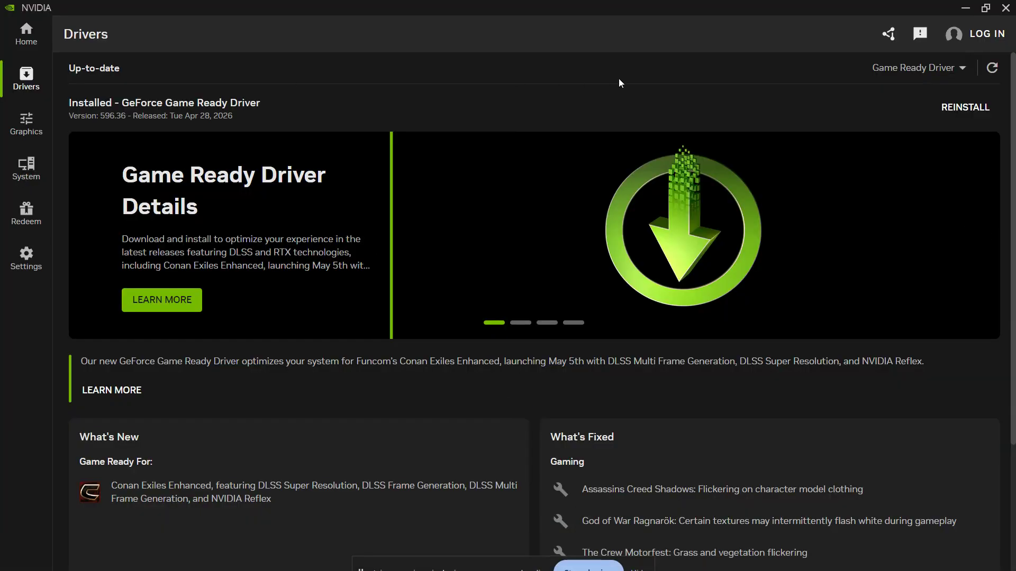
left_click(22, 127)
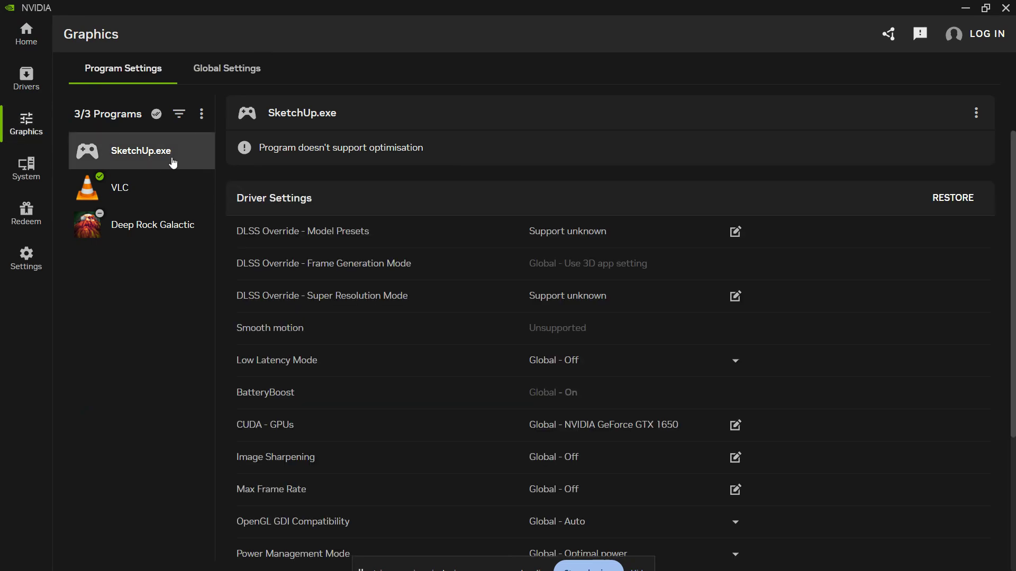
left_click(202, 115)
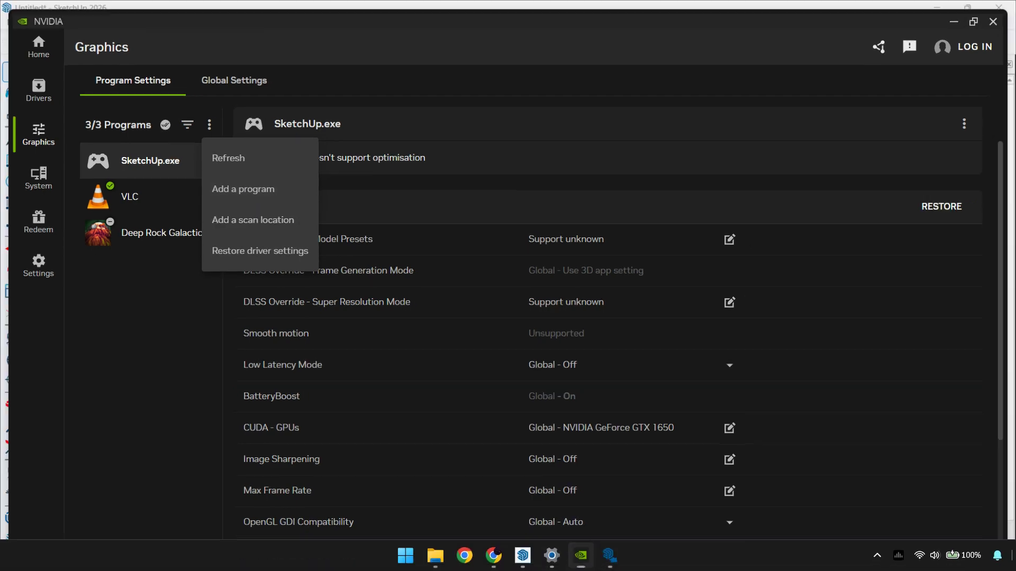
Show the desktop and open the Windows Graphics settings through a system search for "gra"
key("super+d")
key("super")
type("gra")
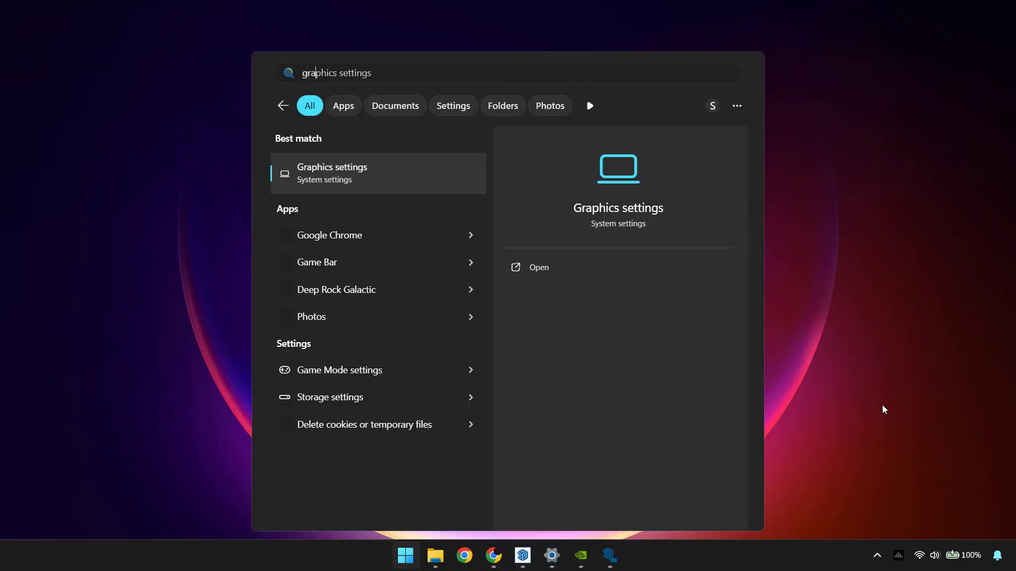
key("Return")
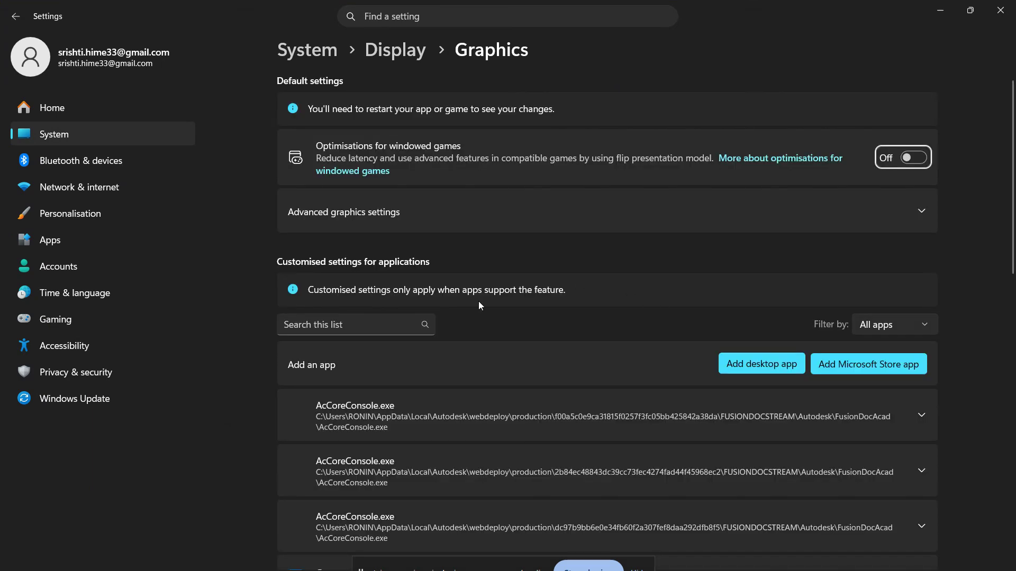
Search the customised app list for "ske" and inspect the GPU preference choices for SketchUp Application
left_click(374, 321)
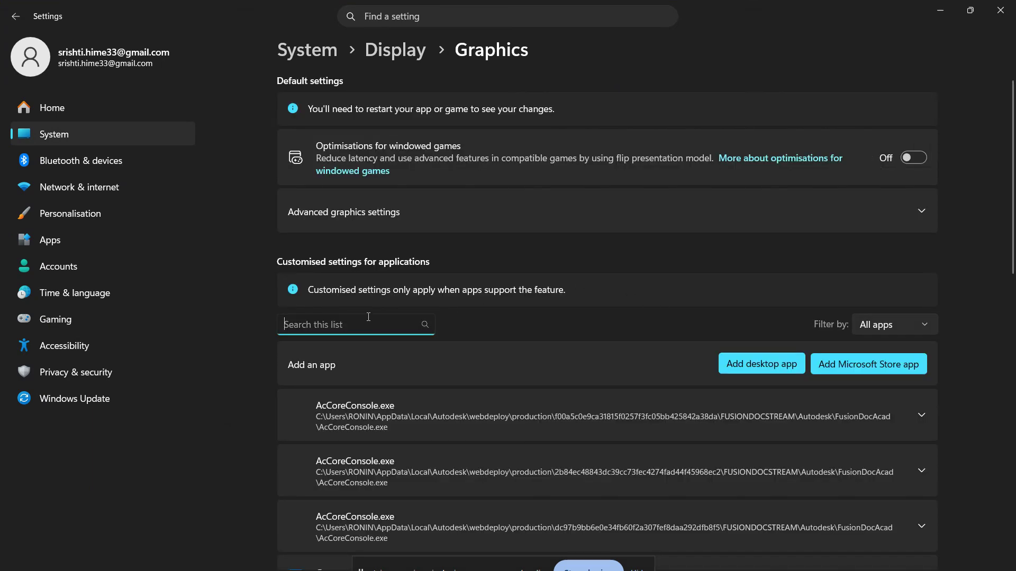
type("ske")
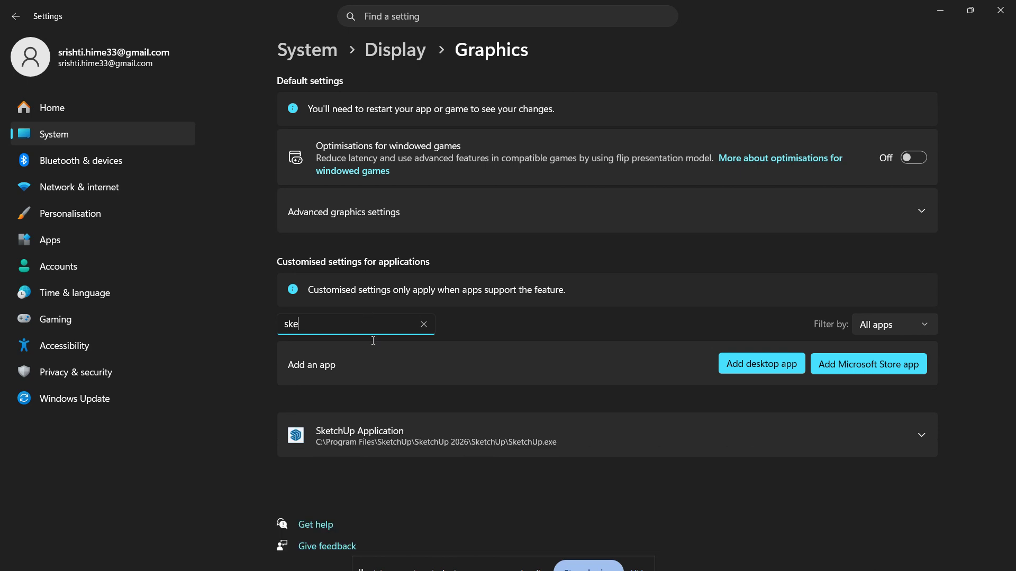
left_click(911, 453)
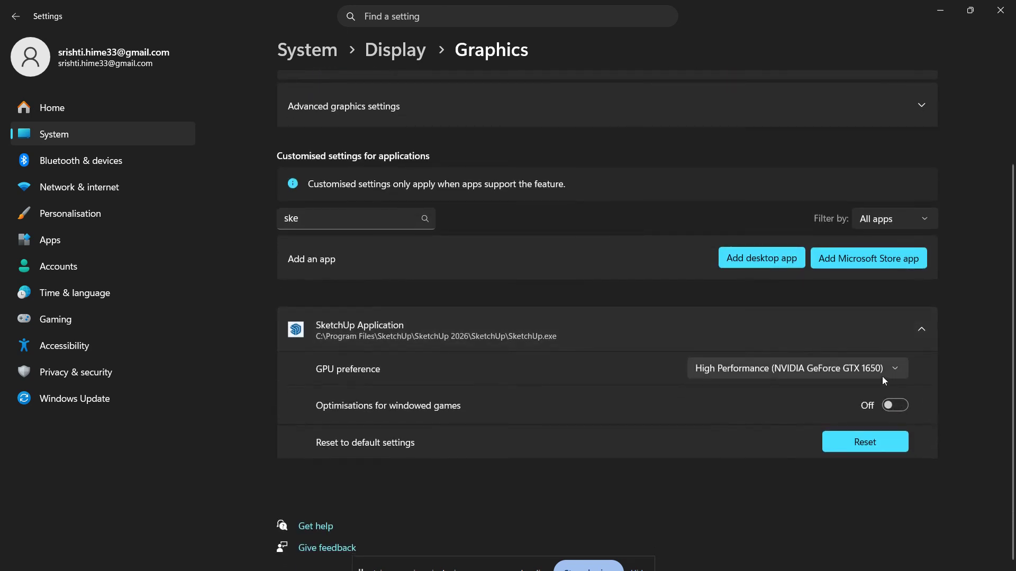
left_click(882, 377)
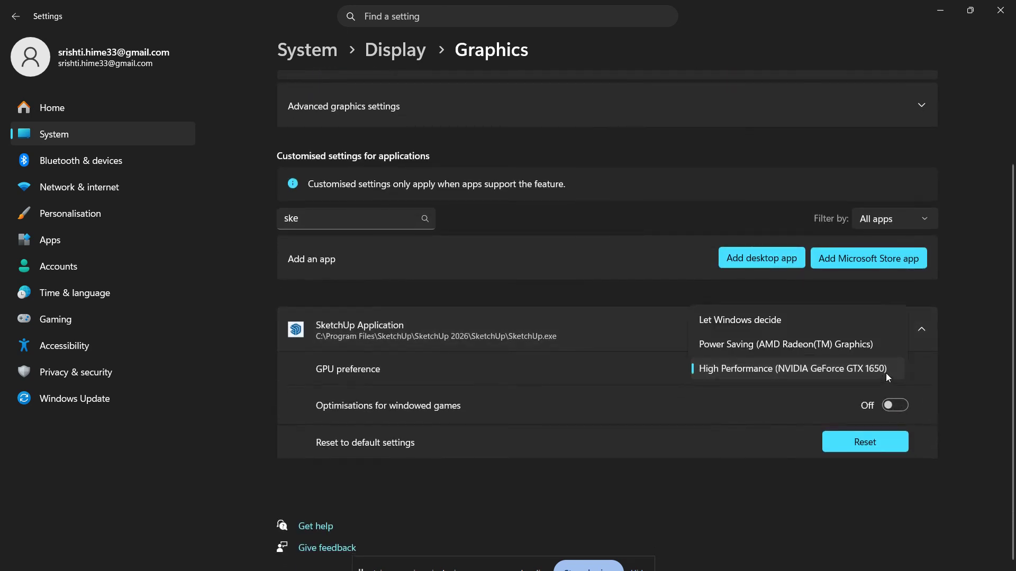
left_click(967, 375)
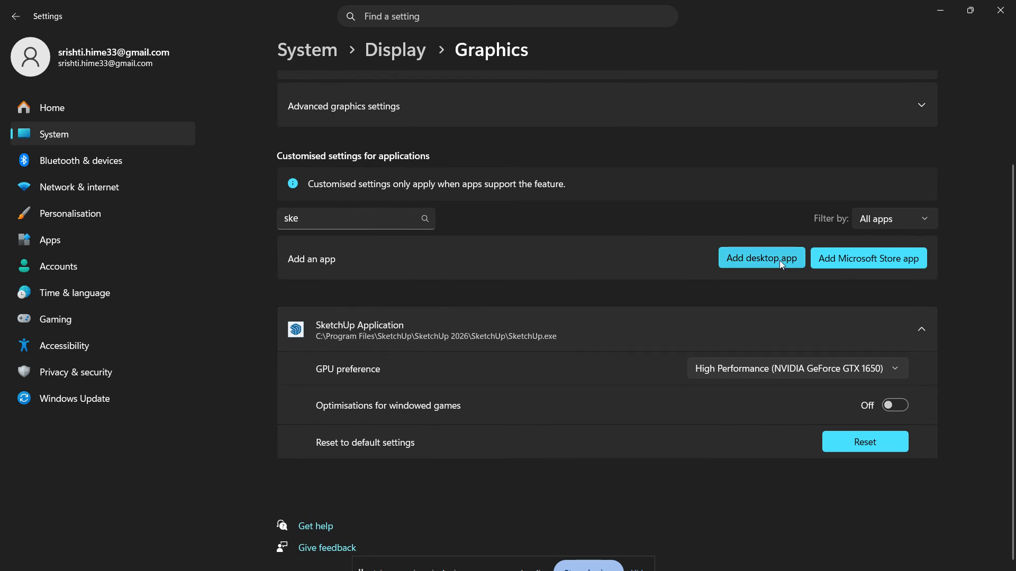
Switch to SketchUp and examine the entire model's counts and cleanup options on the Statistics page of Model Info
left_click(1014, 565)
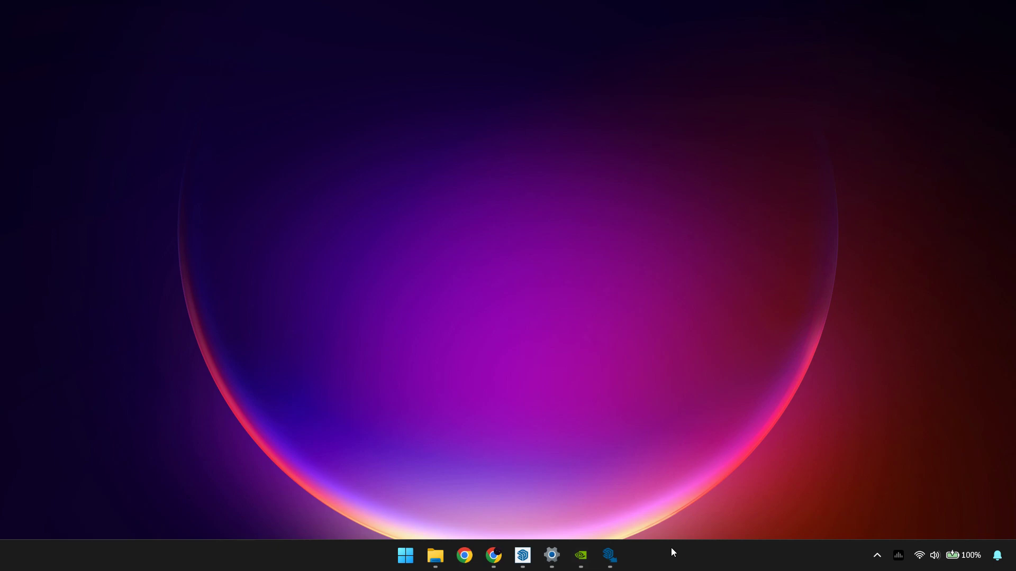
left_click(522, 555)
left_click_drag(615, 257, 535, 261)
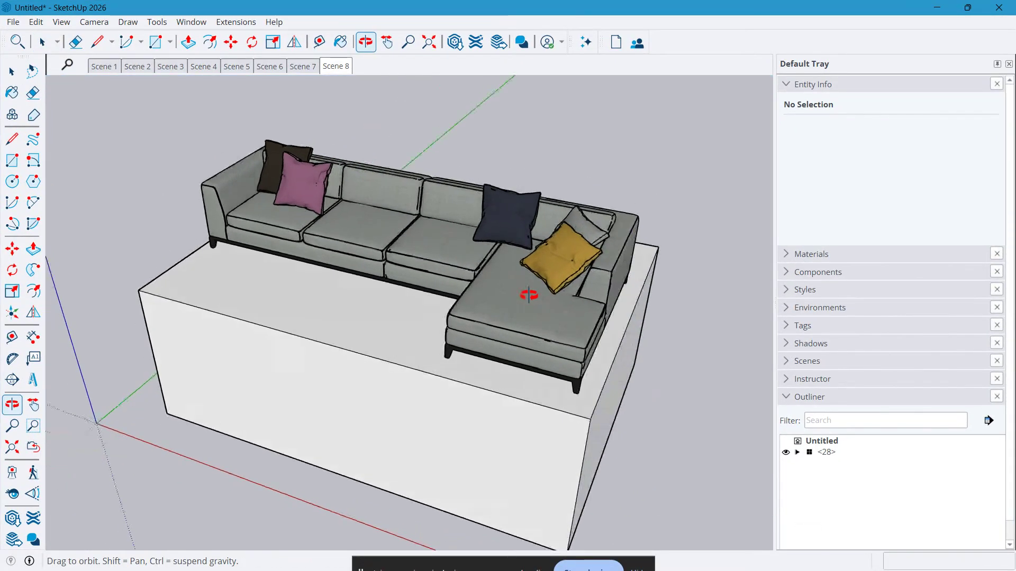
key("space")
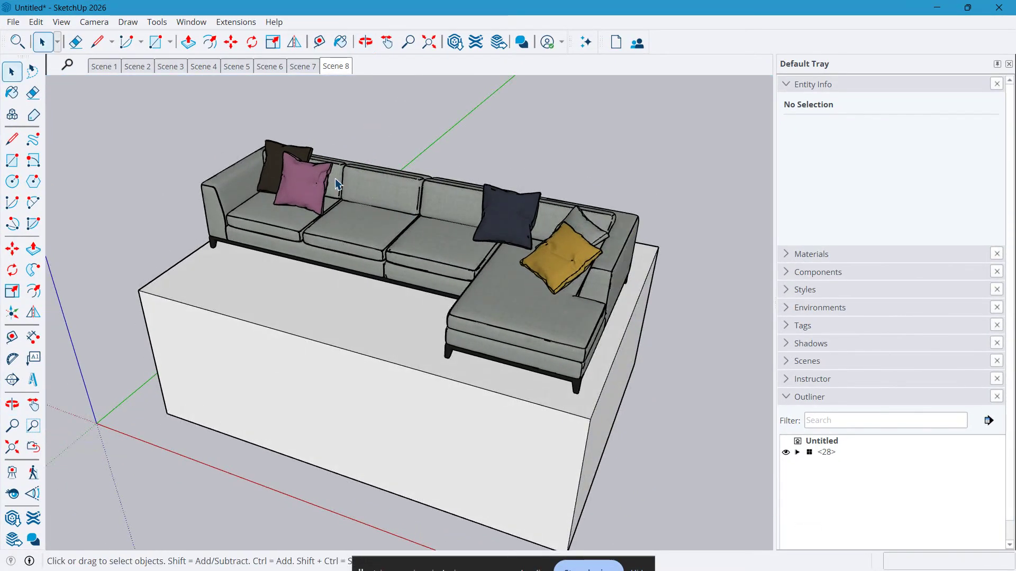
left_click(192, 22)
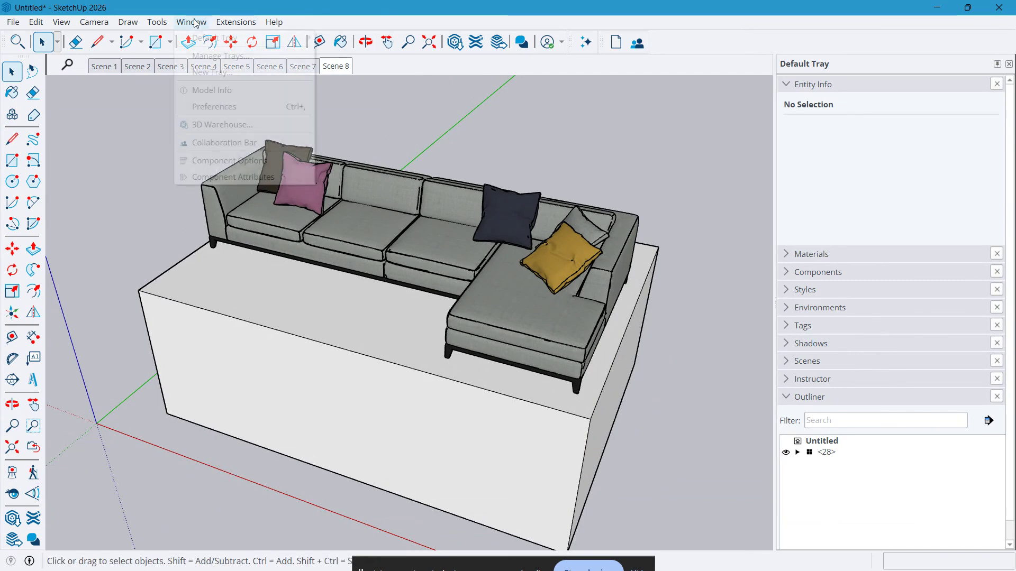
left_click(212, 90)
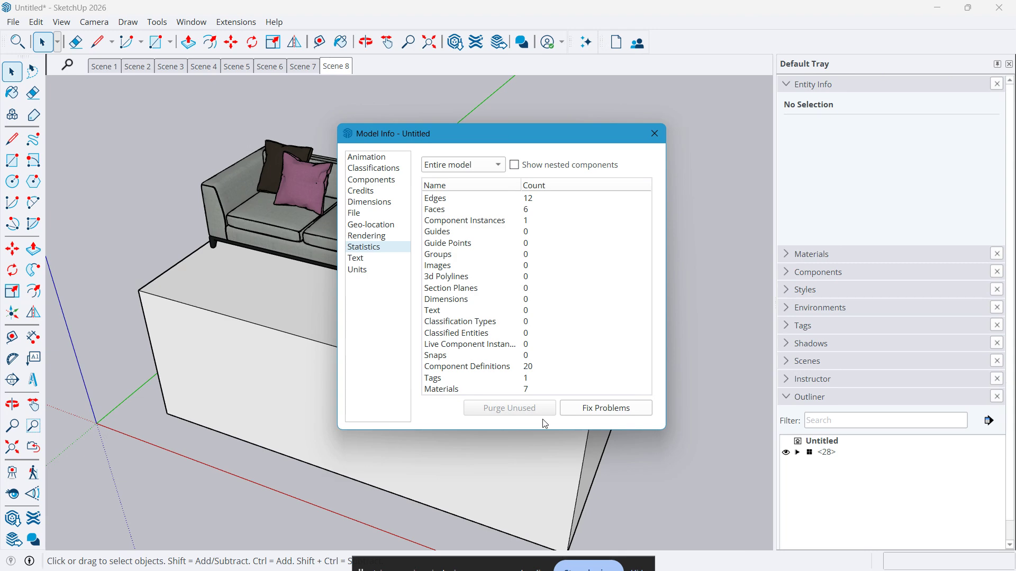
left_click(654, 133)
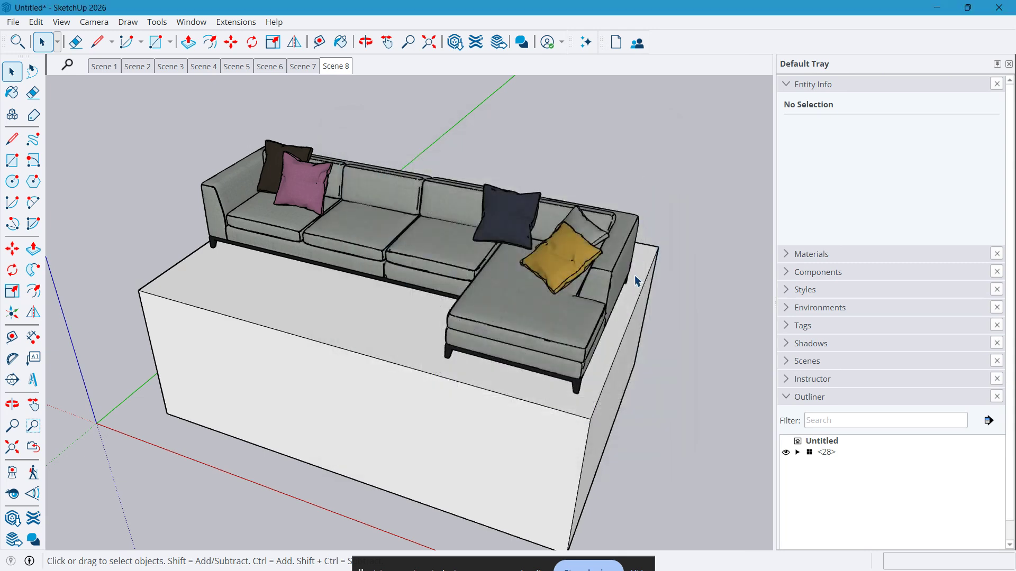
Check the graphics program settings for SketchUp.exe in the NVIDIA app and return to the SketchUp model
middle_click_drag(625, 336, 605, 392)
left_click(580, 556)
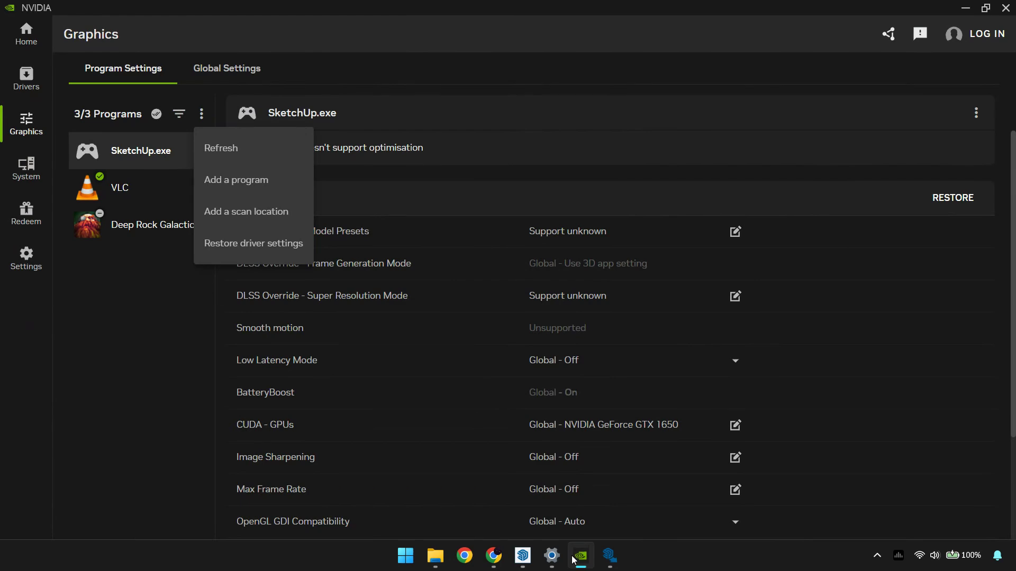
left_click(578, 558)
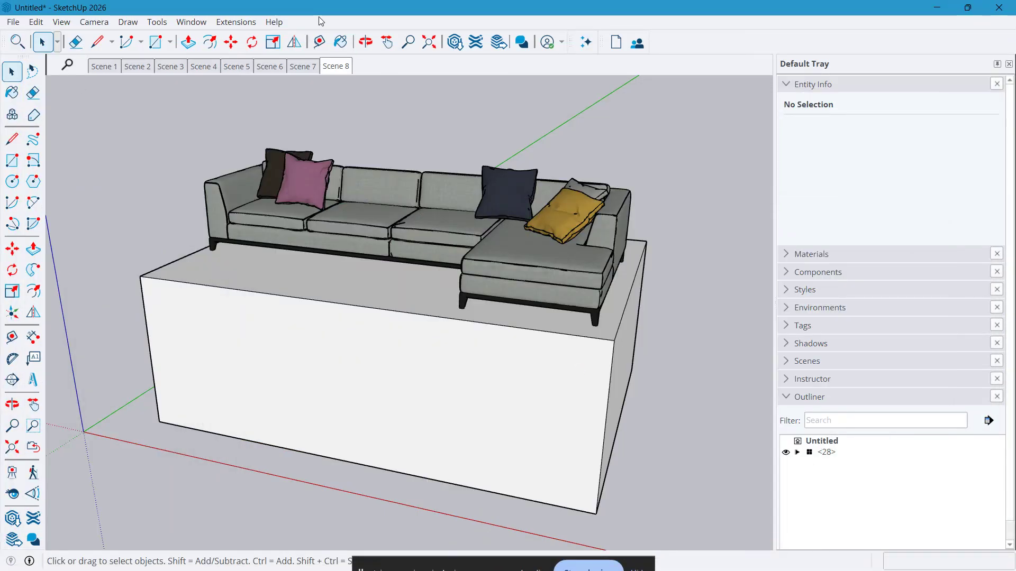
Review the installed extensions and their enabled states in the Extension Manager, leaving them as they are
left_click(236, 21)
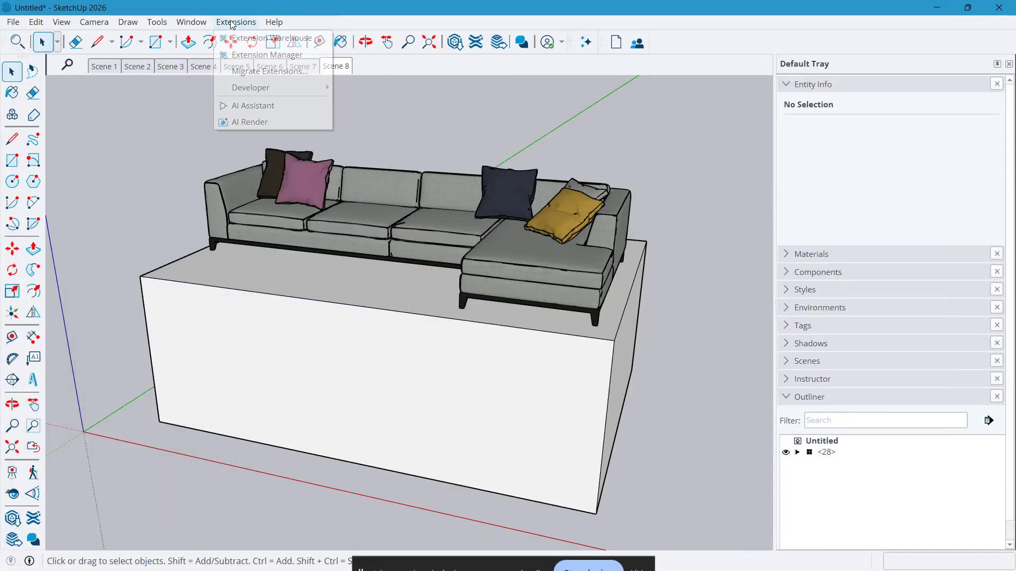
left_click(284, 56)
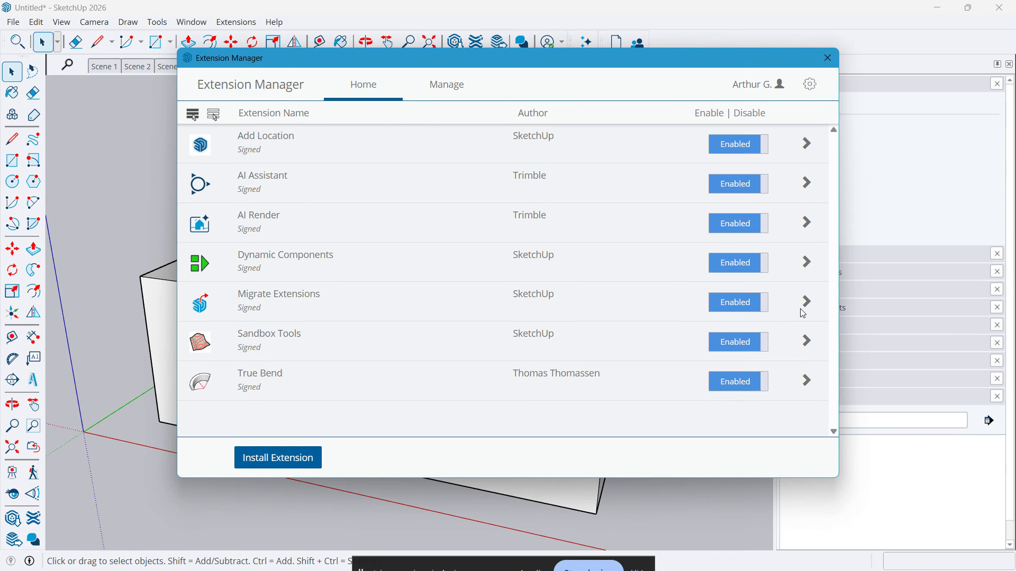
left_click(828, 57)
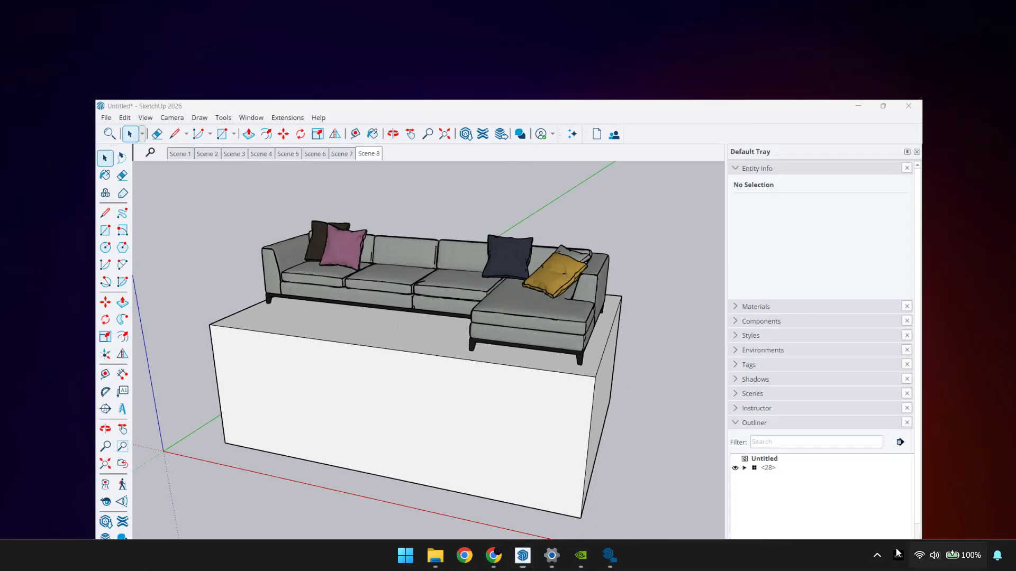
Search the system for SketchUp 2026 from the desktop, inspect its run-as-administrator option and return to the open SketchUp model
key("super+d")
key("super")
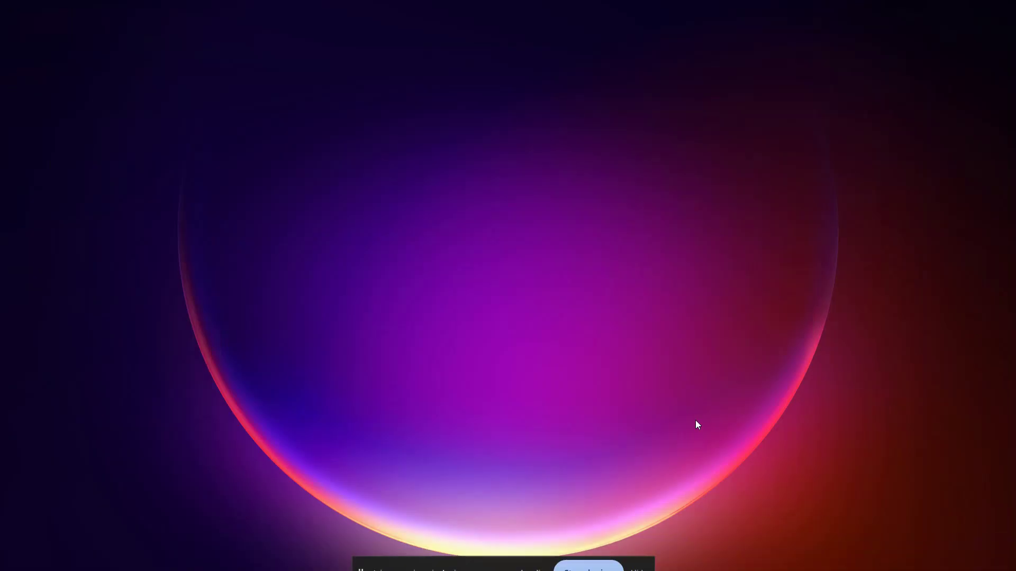
type("sketchUp 2026")
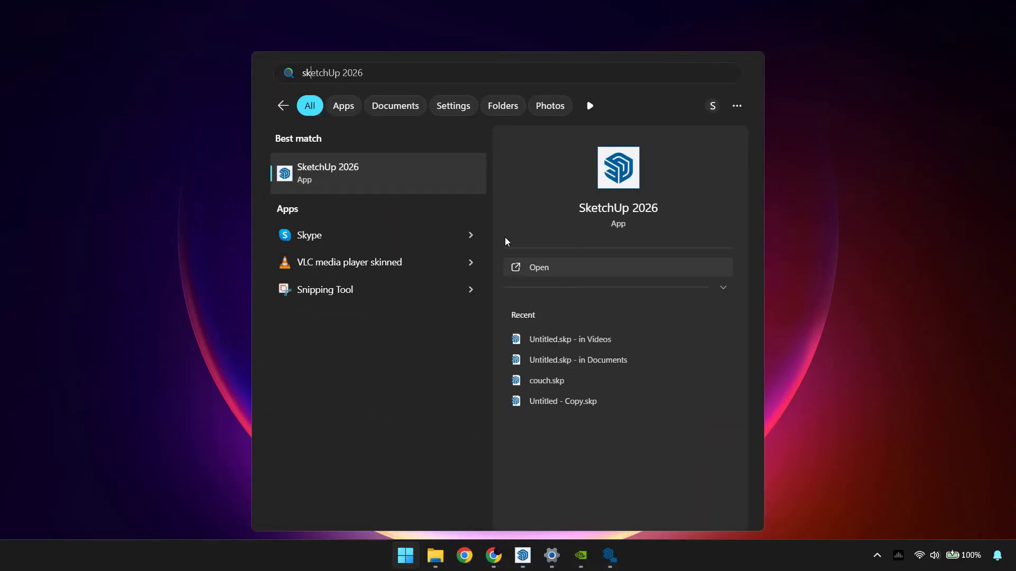
right_click(357, 180)
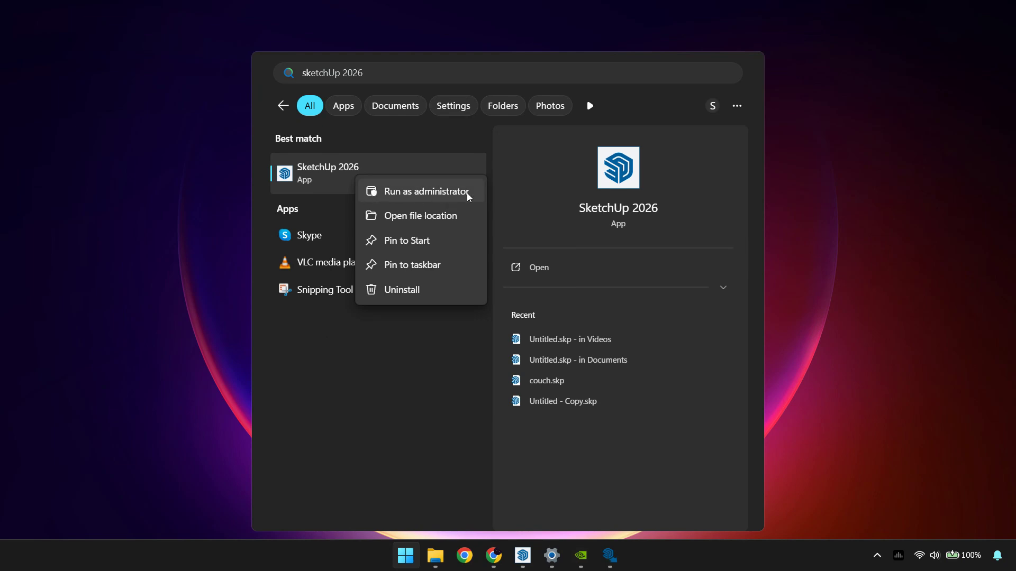
left_click(433, 197)
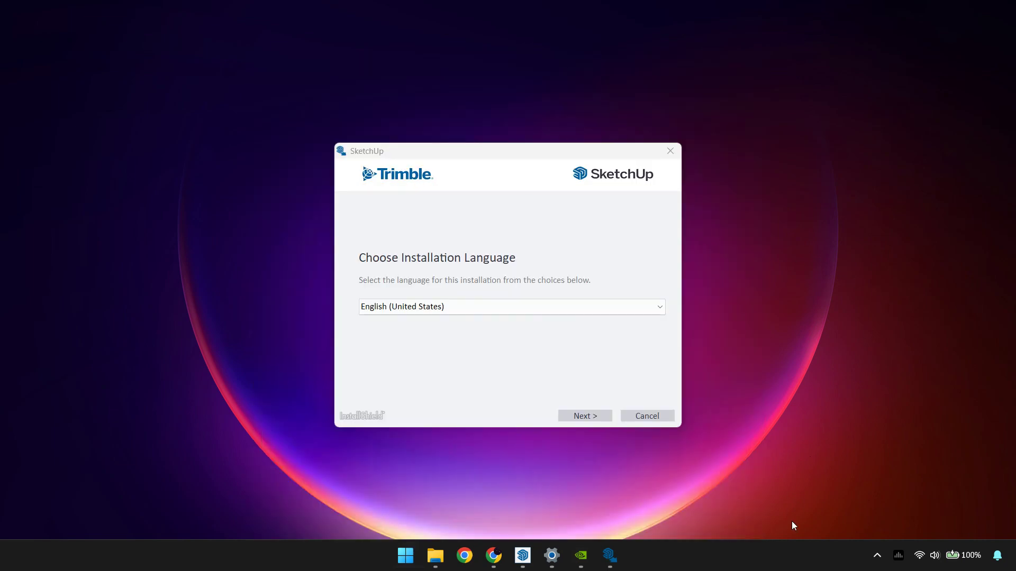
left_click(523, 557)
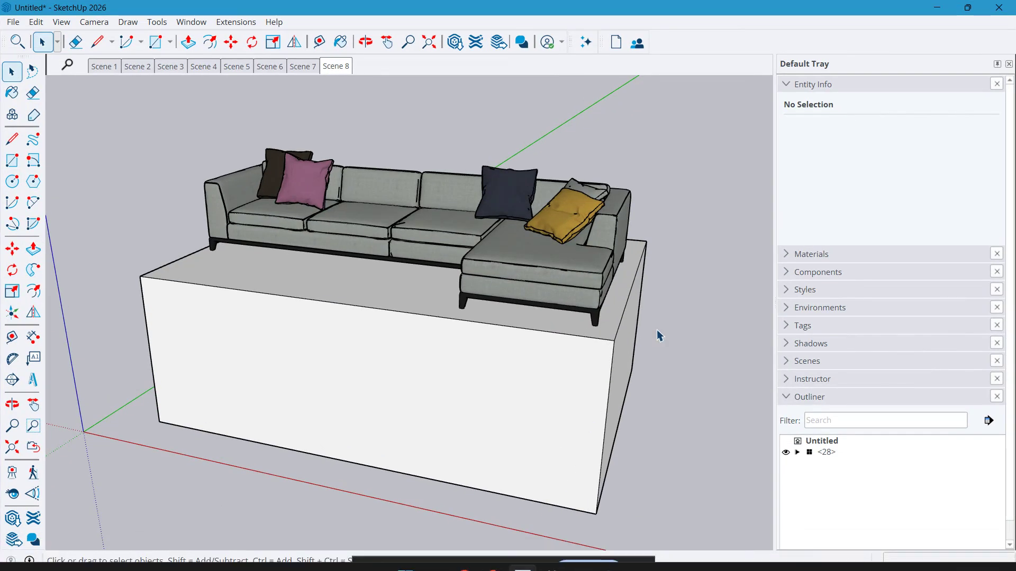